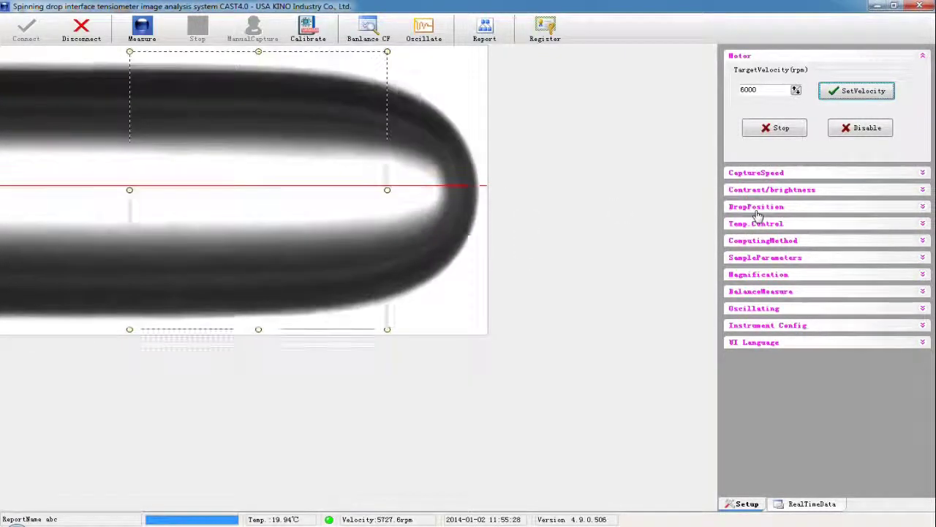
Step: Reposition the spinning drop in the camera view using the drop position controls and narrow the measurement region to about half its width
click(784, 209)
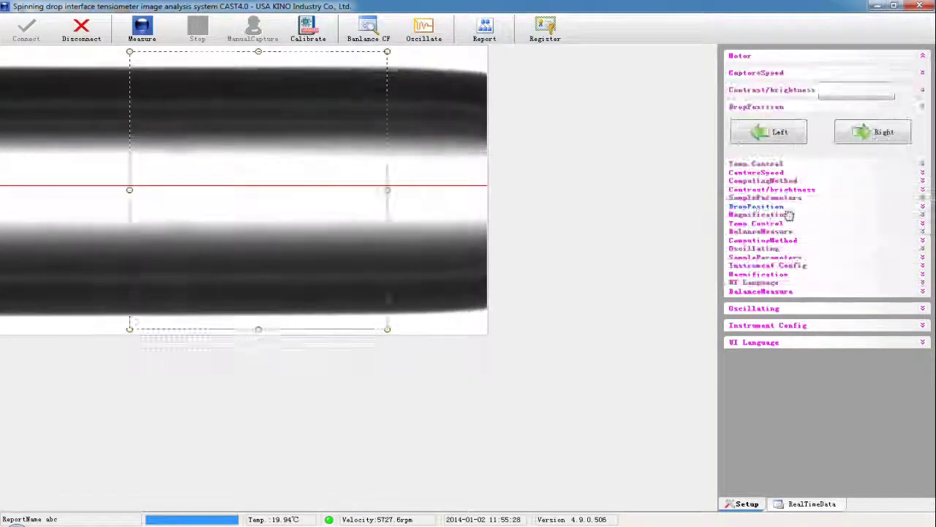
click(883, 133)
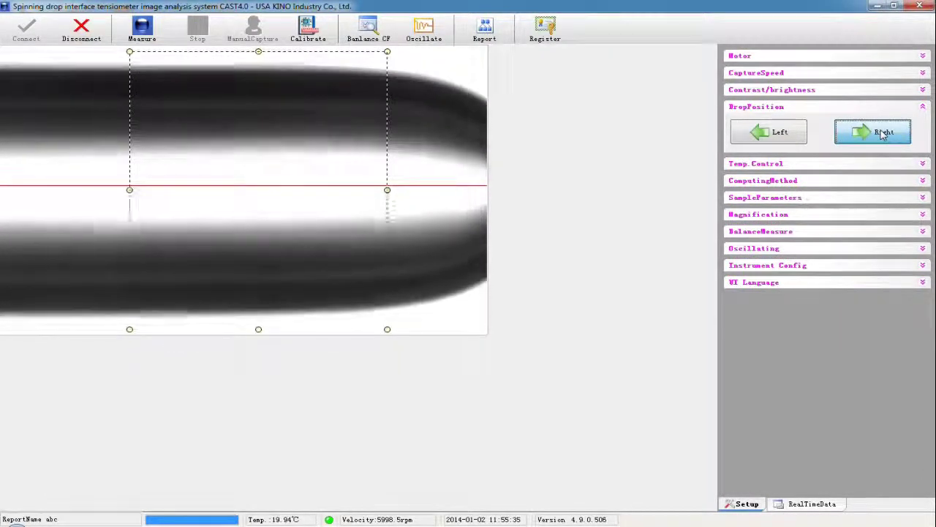
click(883, 133)
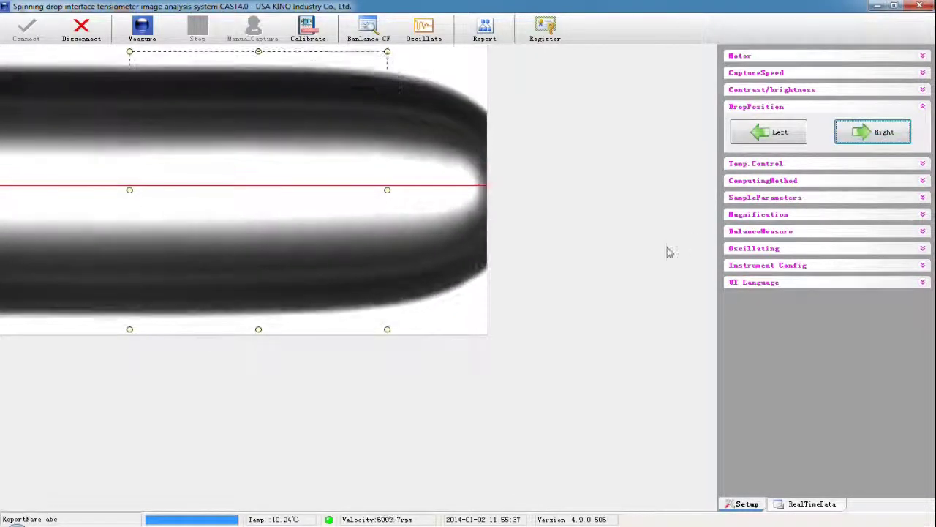
click(882, 136)
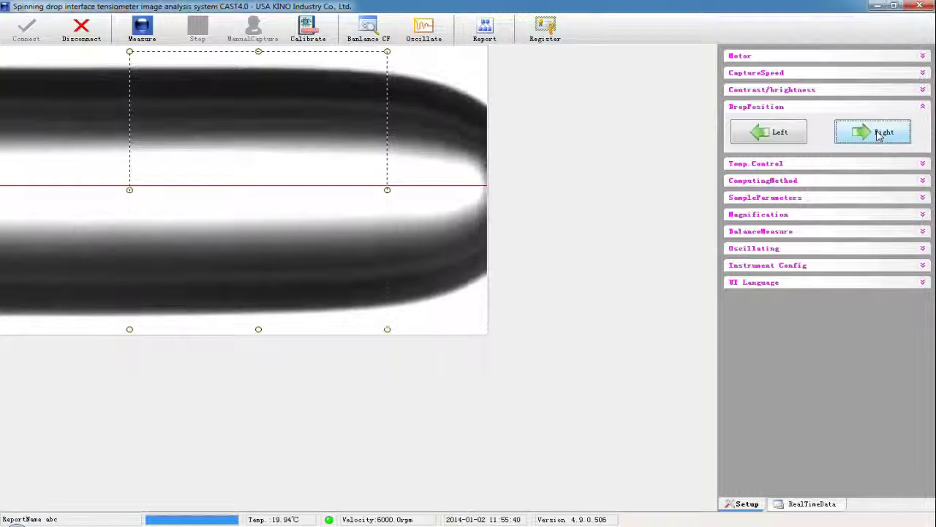
click(781, 145)
click(782, 143)
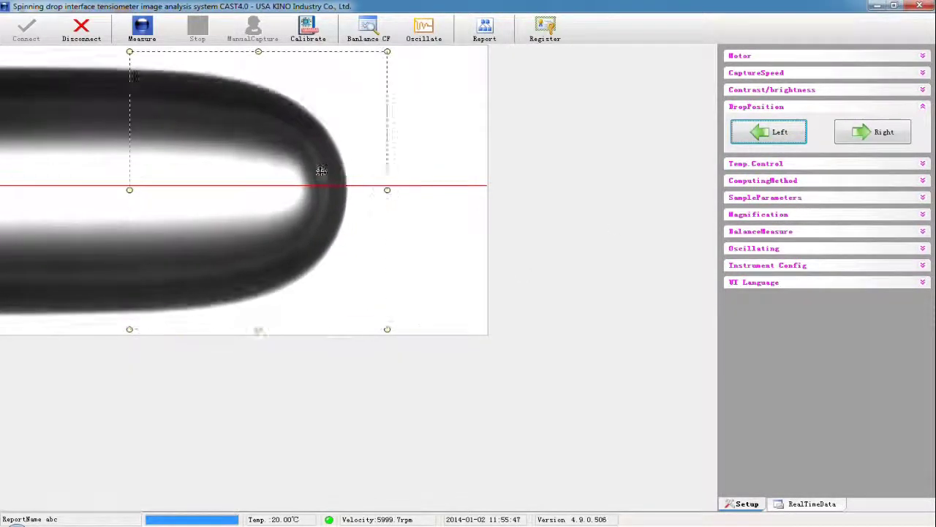
click(873, 132)
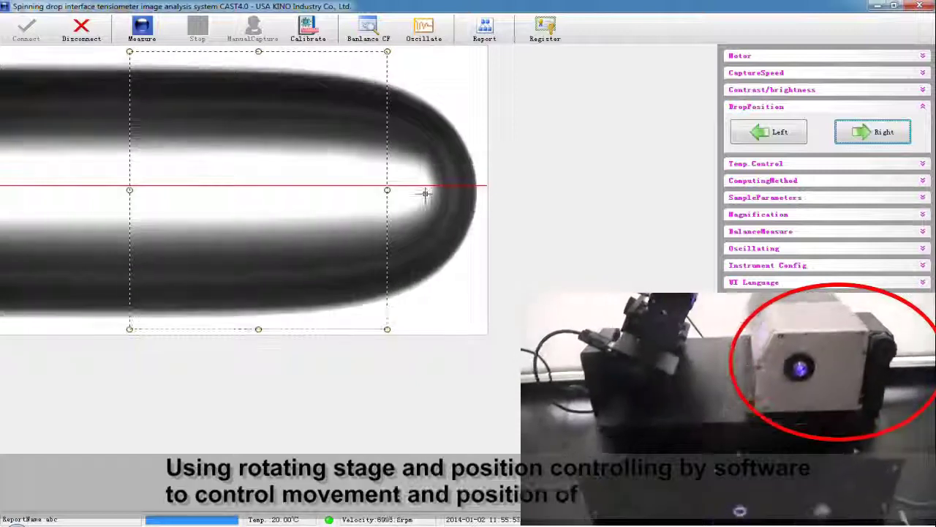
drag(388, 191, 257, 190)
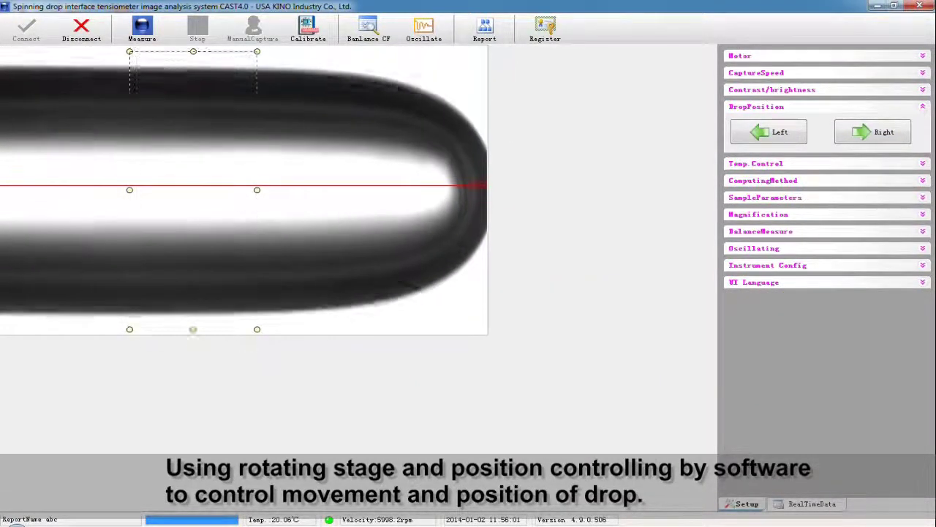
click(424, 30)
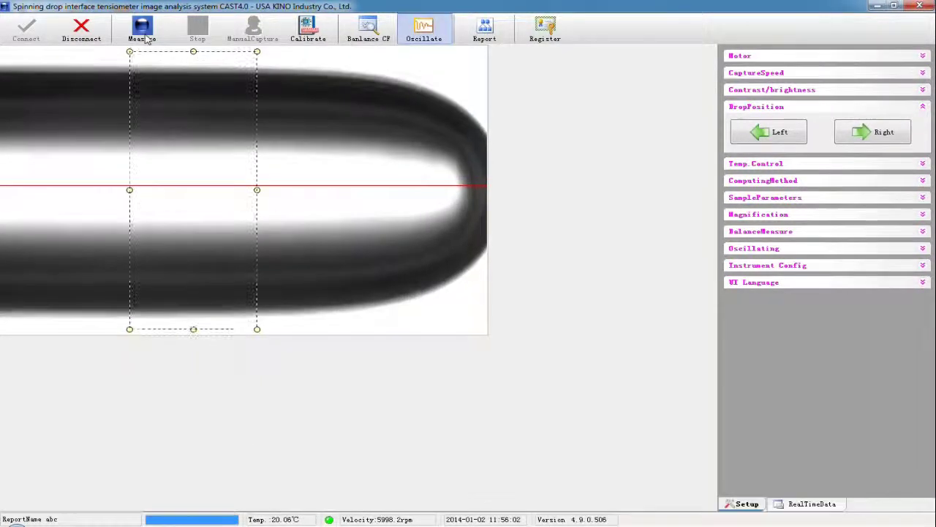
click(143, 33)
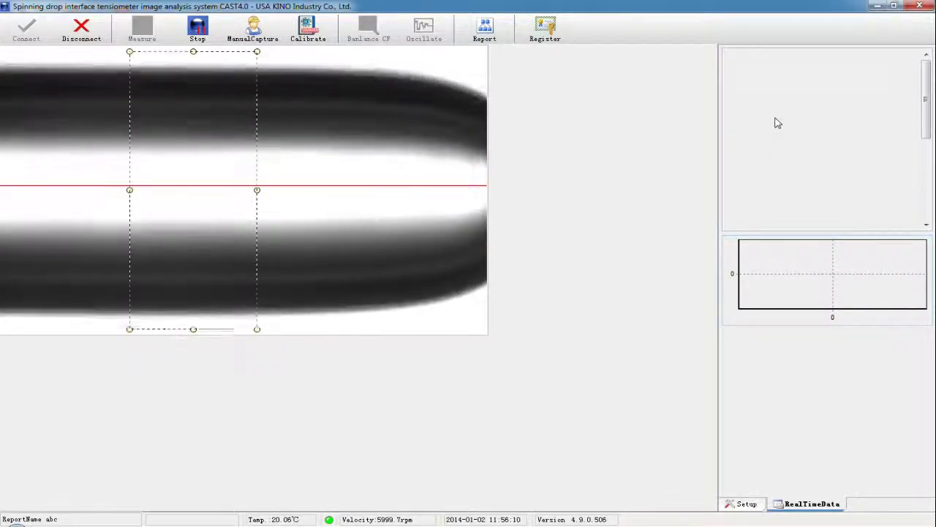
click(746, 504)
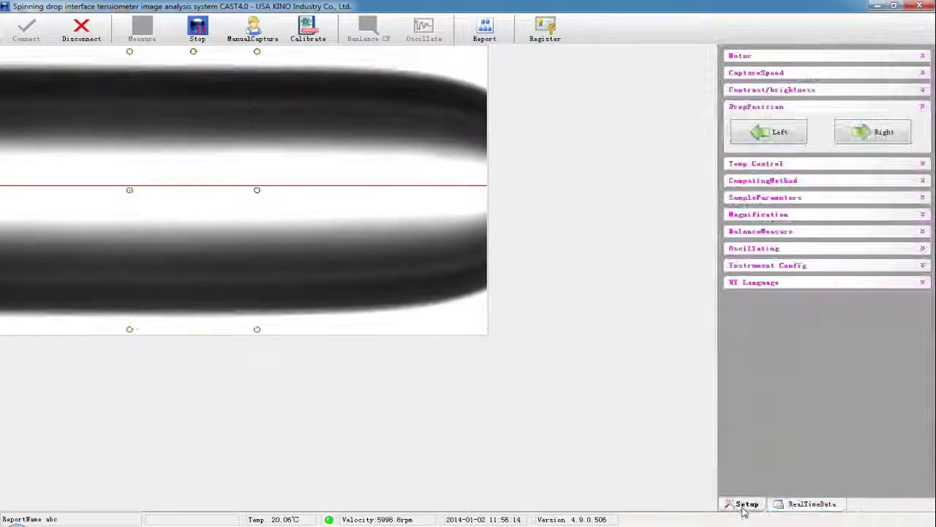
click(198, 30)
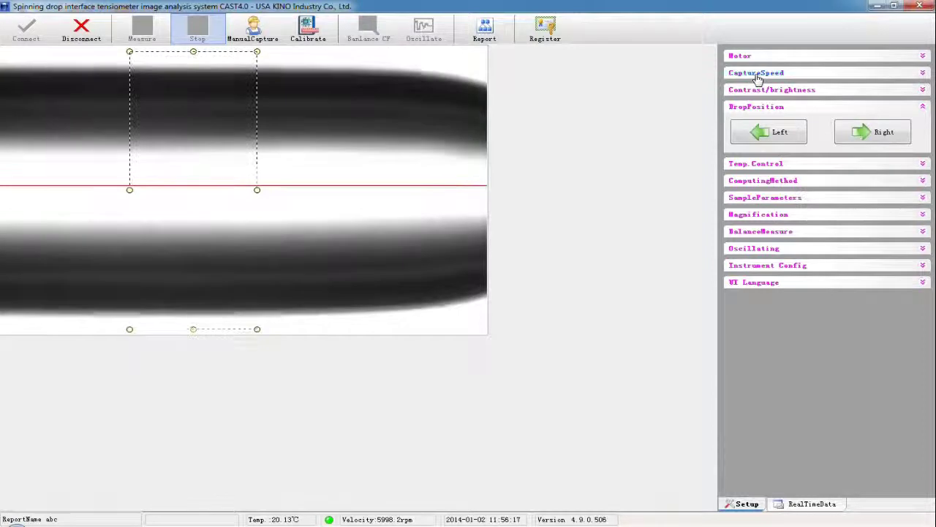
Step: Set the capture speed to Once and take a single measurement of the drop
click(756, 74)
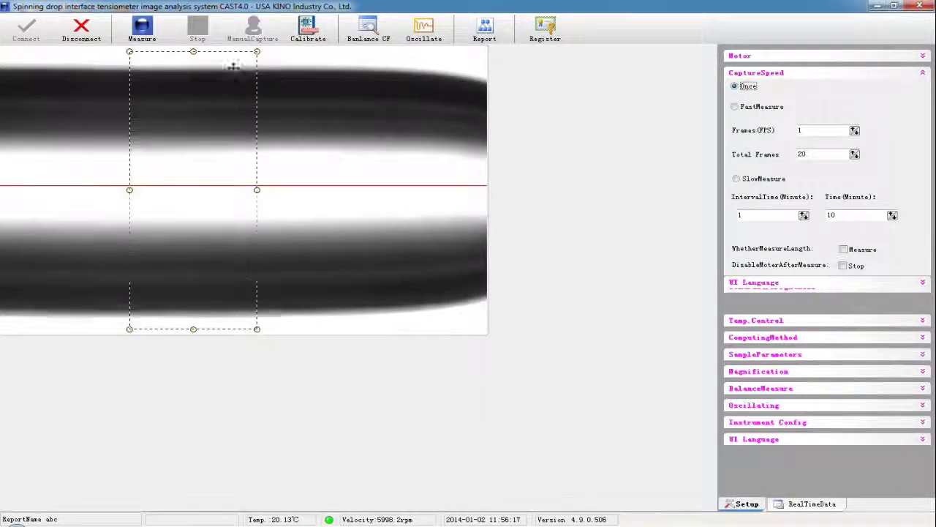
click(142, 29)
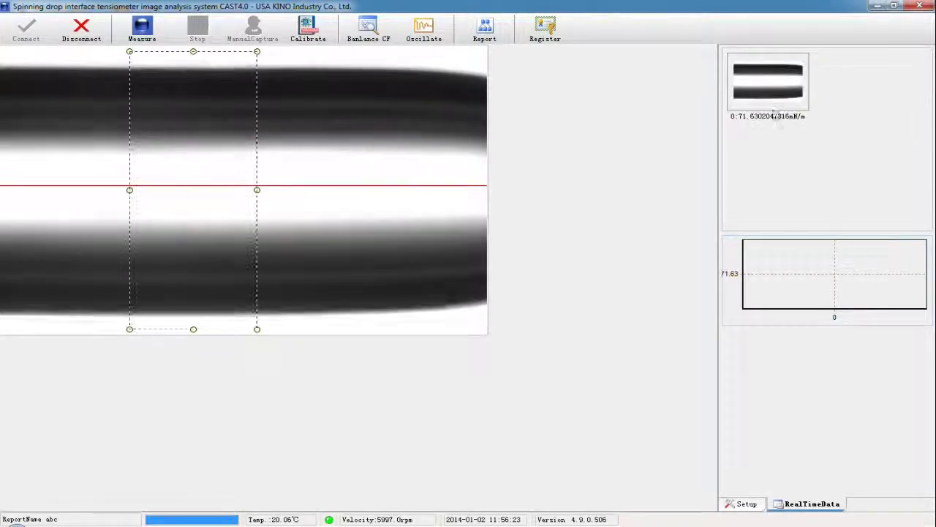
Step: Inspect the edge lines fitted to the captured drop image in a maximized view and close the measurement details
double_click(774, 97)
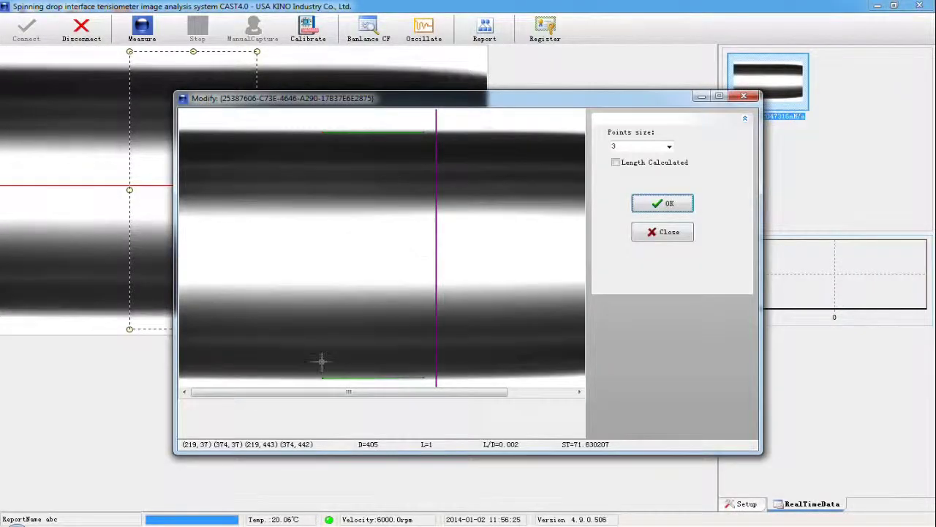
click(719, 96)
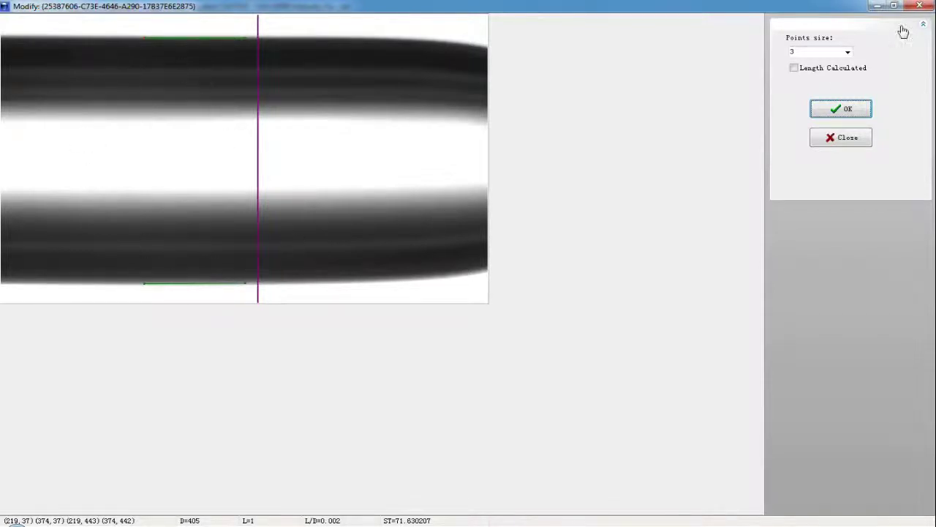
click(920, 7)
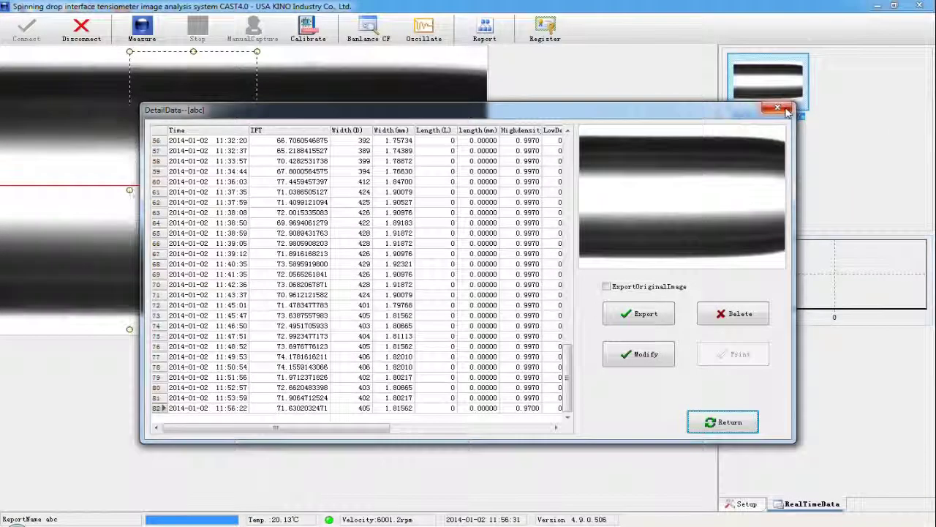
click(778, 108)
Step: Measure the drop again, check the fitted edge lines on the new image, and return to the live view
click(150, 33)
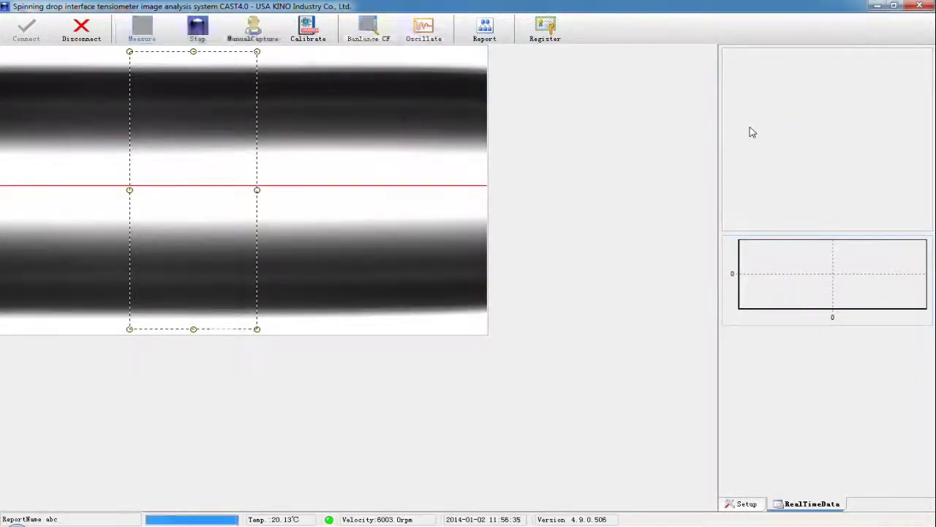
double_click(771, 92)
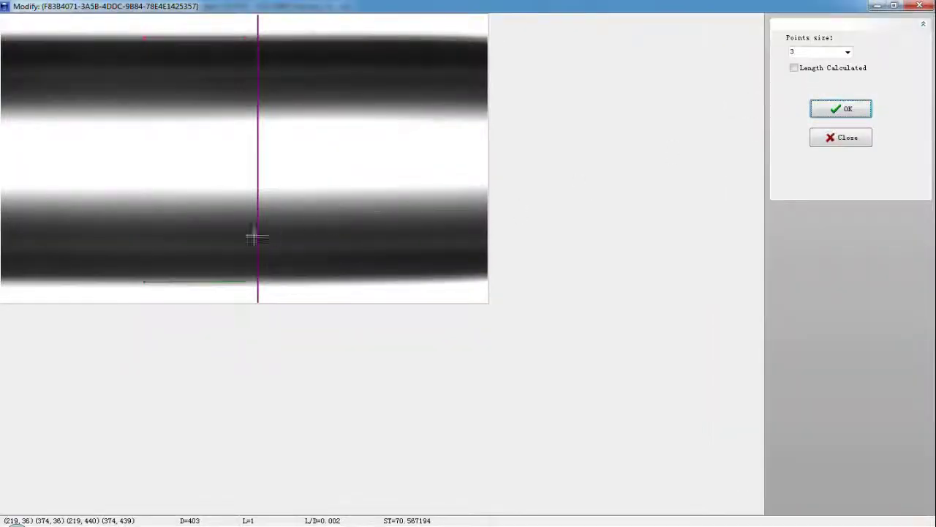
click(926, 7)
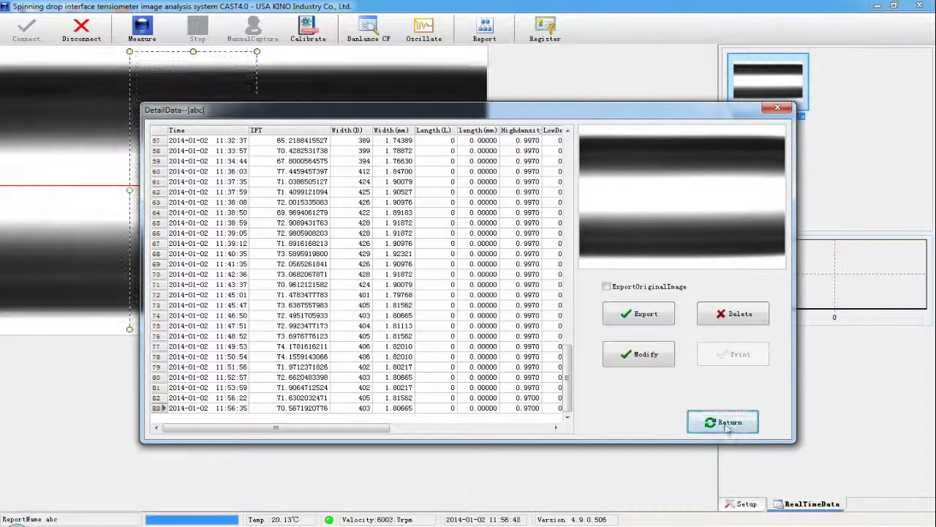
click(724, 422)
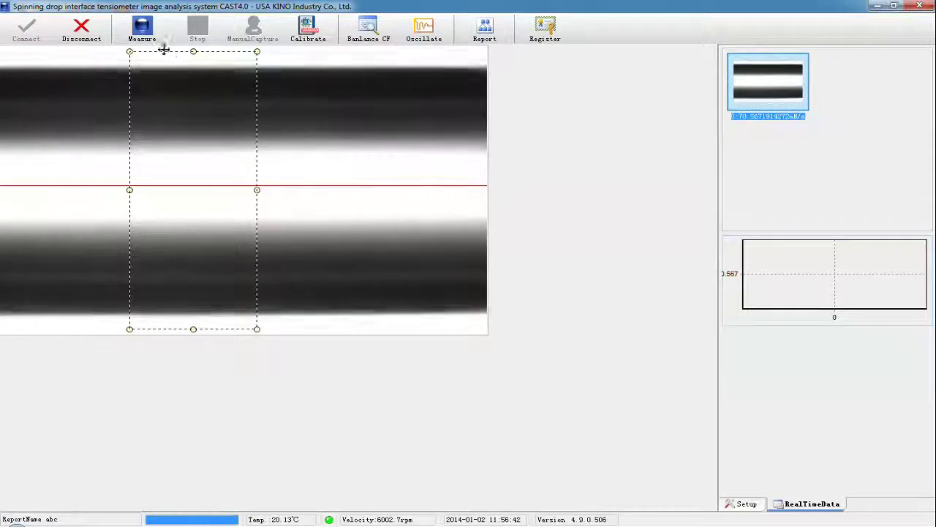
Step: Take a third single measurement and check its fitted edge lines
click(142, 30)
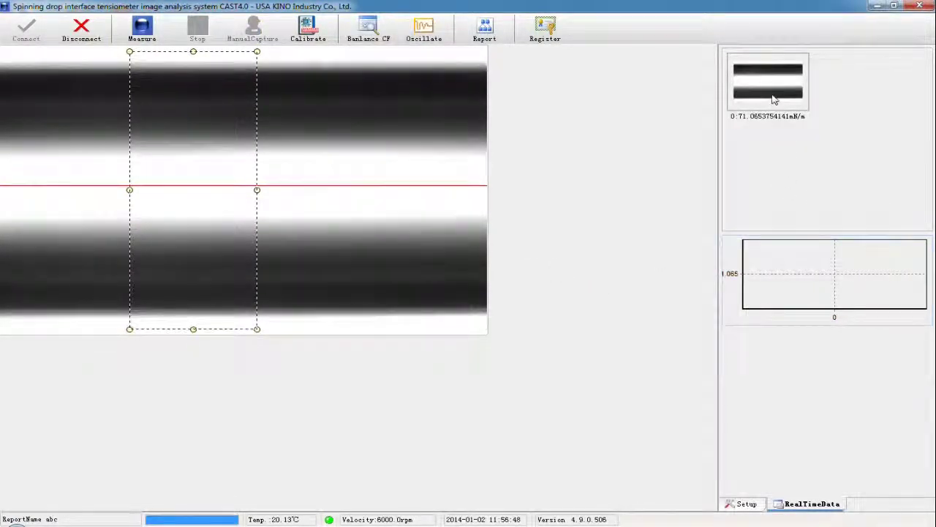
double_click(774, 100)
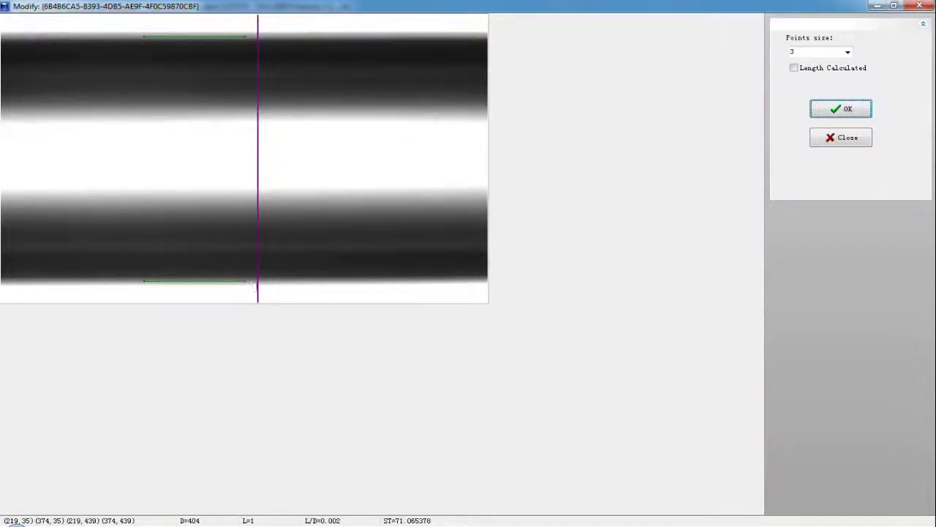
click(919, 6)
Step: Export the abc measurement data to the M:\Program Files\CAST4.0\Reports folder
click(647, 315)
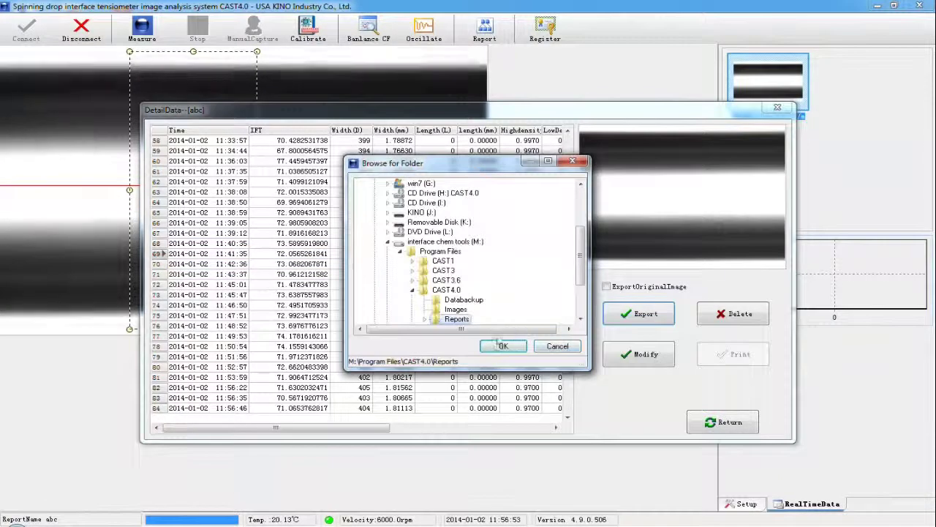
click(504, 346)
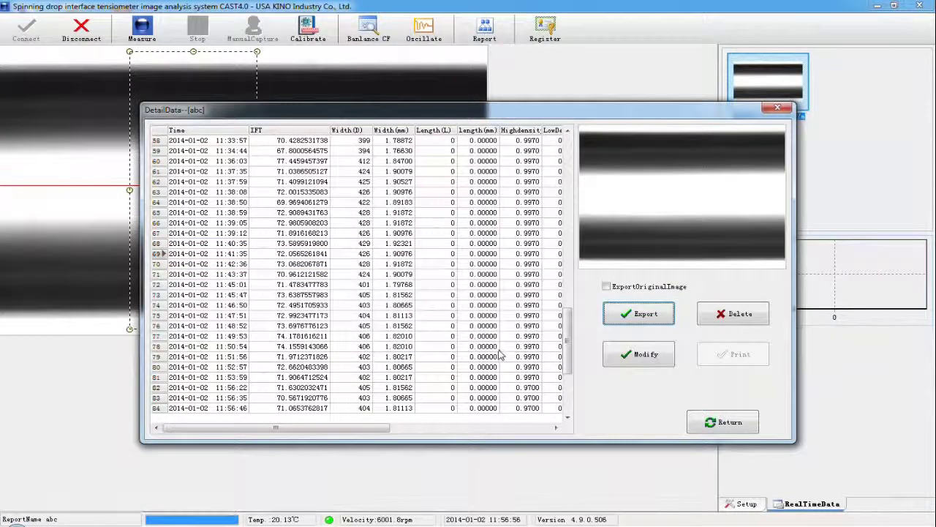
Step: Switch to Windows Explorer and open the exported abc folder in M:\Program Files\CAST4.0\Reports
key(super)
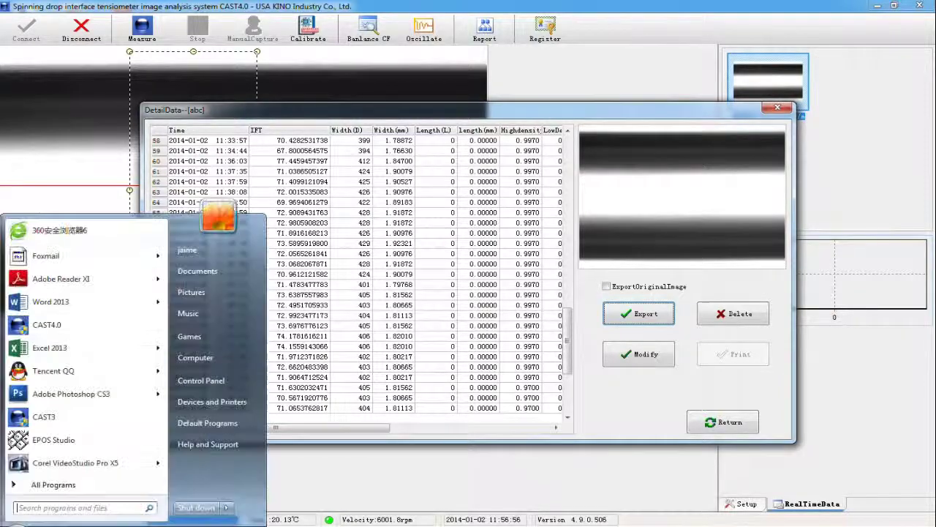
click(213, 358)
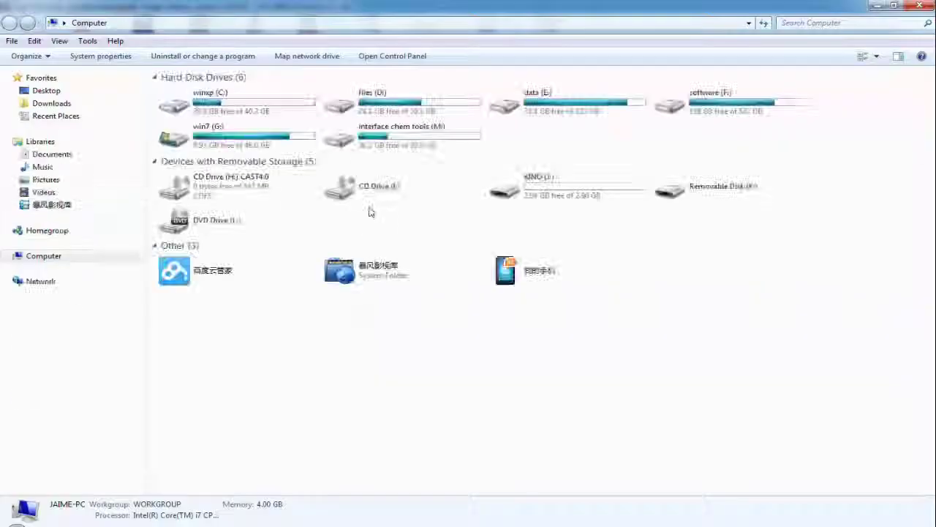
double_click(455, 137)
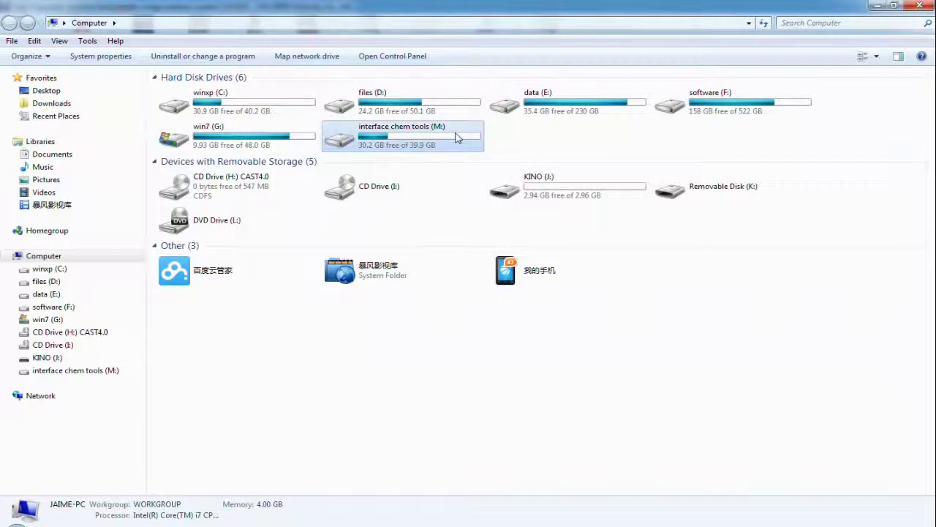
double_click(188, 108)
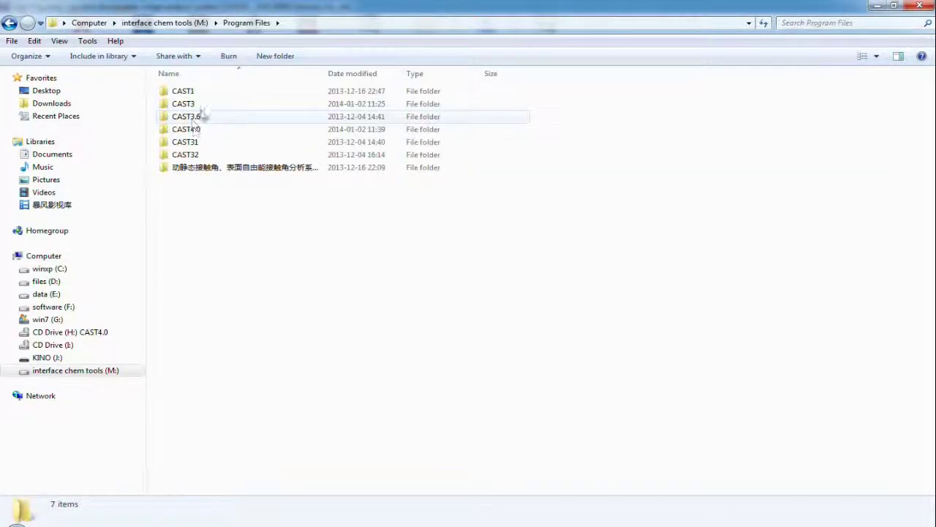
double_click(194, 129)
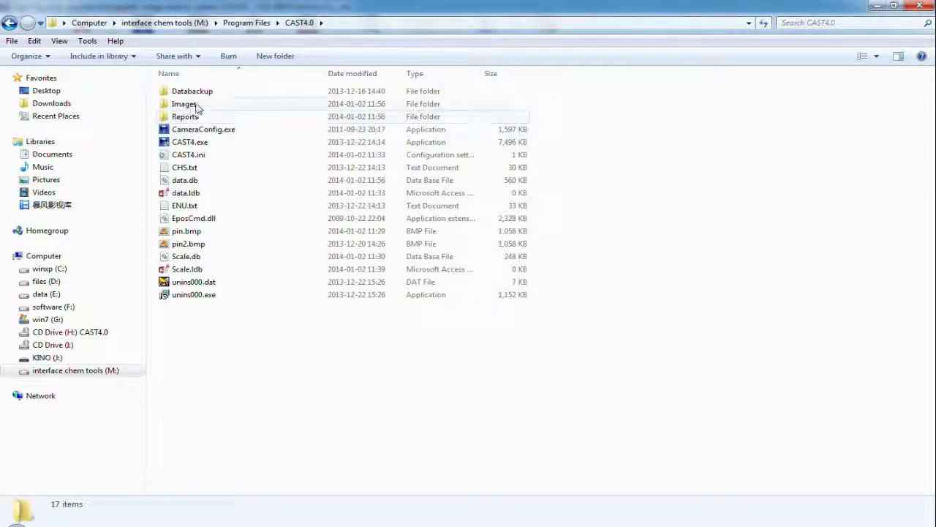
double_click(188, 116)
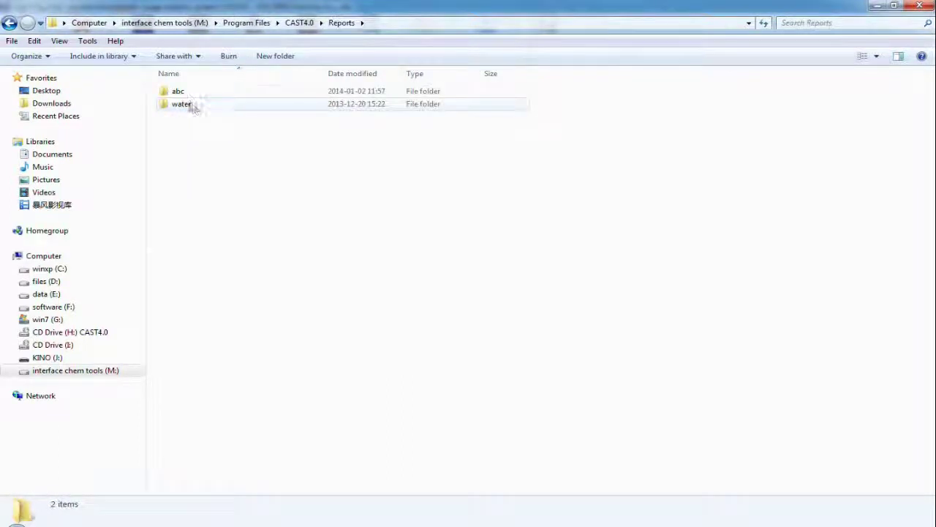
double_click(187, 93)
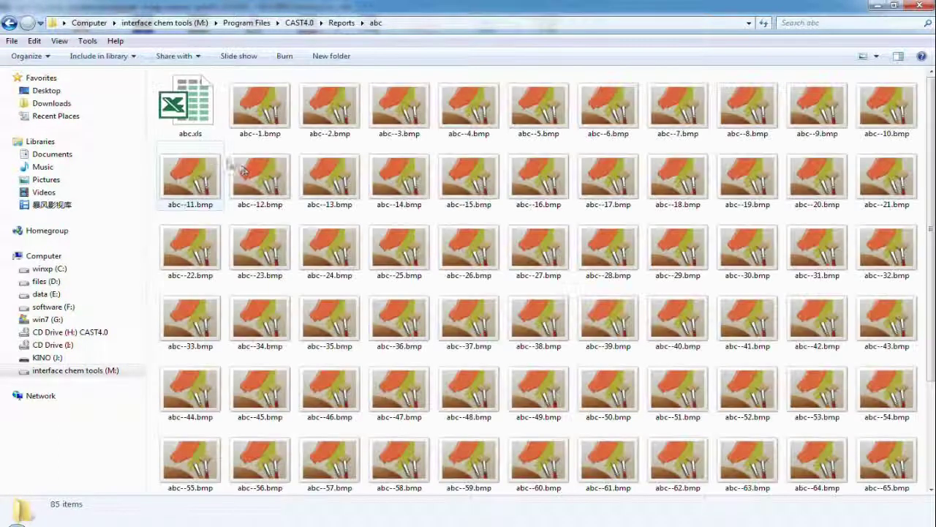
Step: Look through the exported BMP images in the abc folder and select the abc.xls report
scroll(518, 324, down, 2)
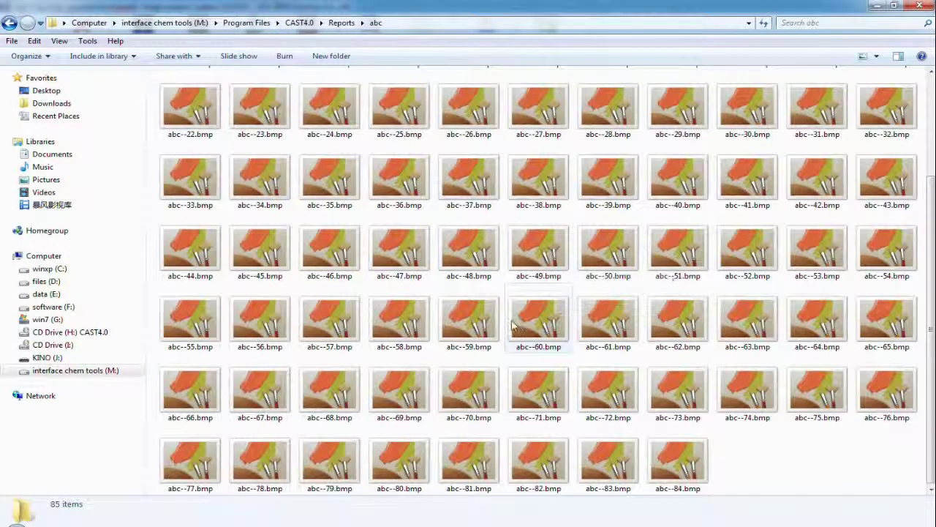
scroll(515, 322, up, 2)
click(273, 124)
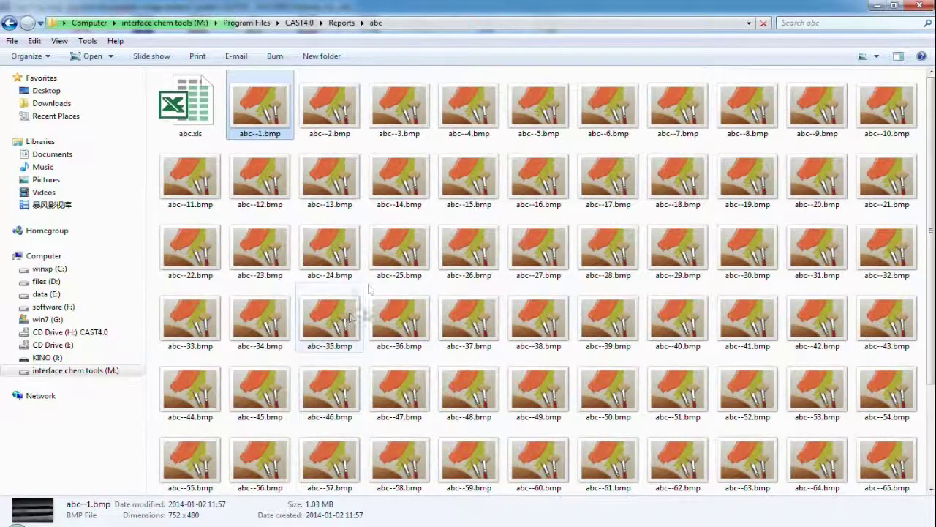
click(211, 189)
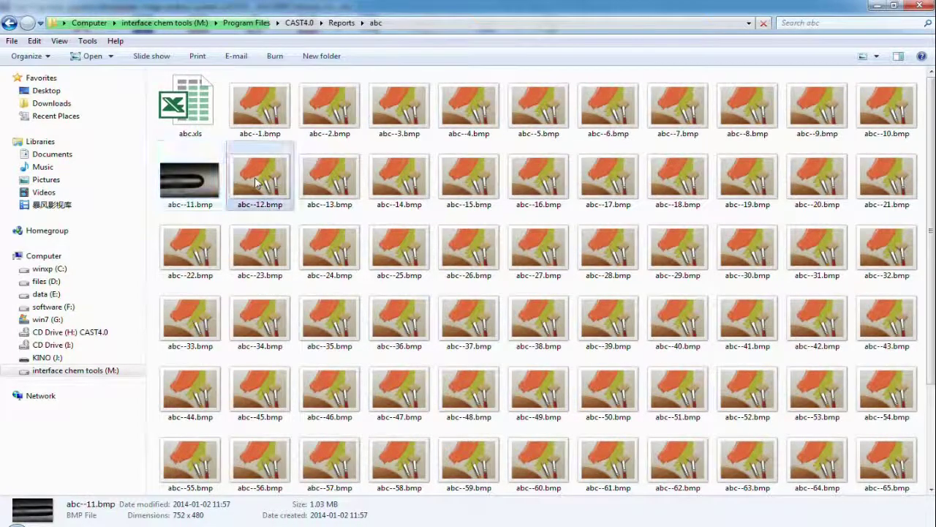
click(194, 107)
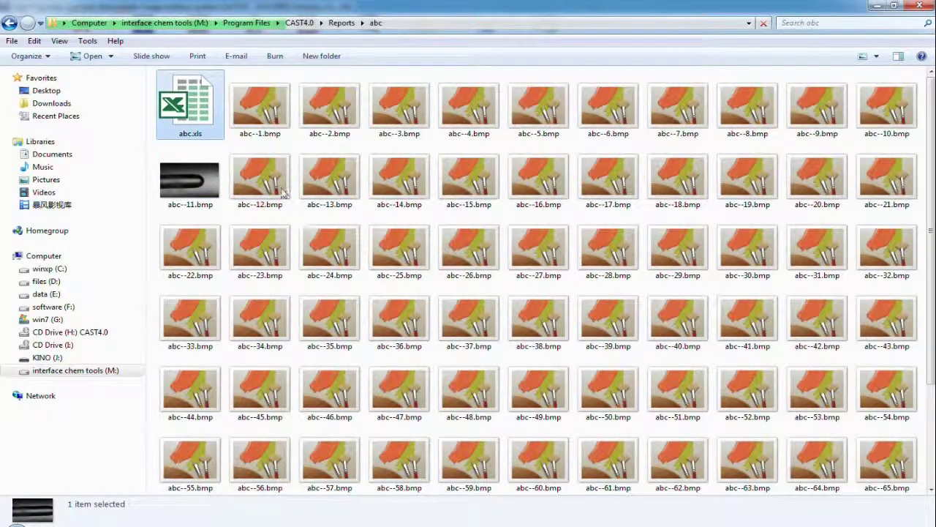
Step: Switch back to CAST4.0, close the advertisement pop-up, and narrow the measuring frame by moving its right edge inward over the drop
click(284, 192)
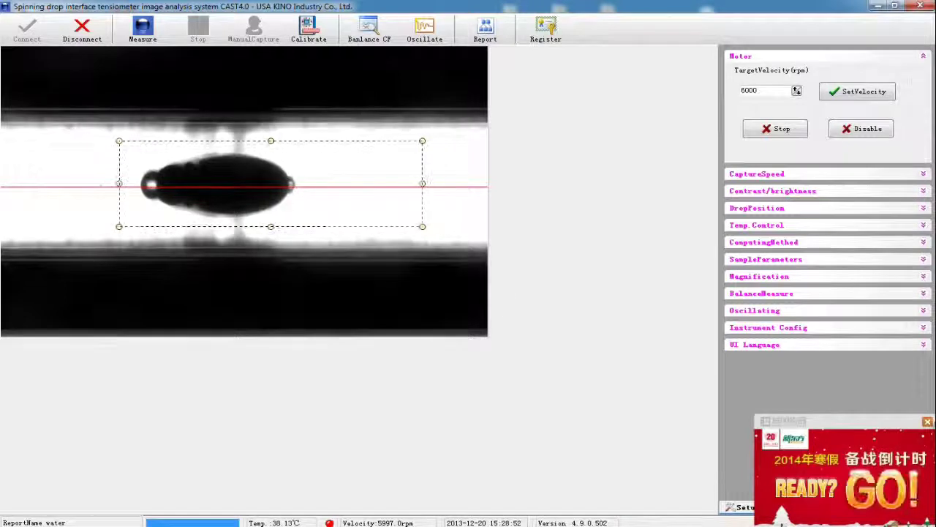
click(928, 422)
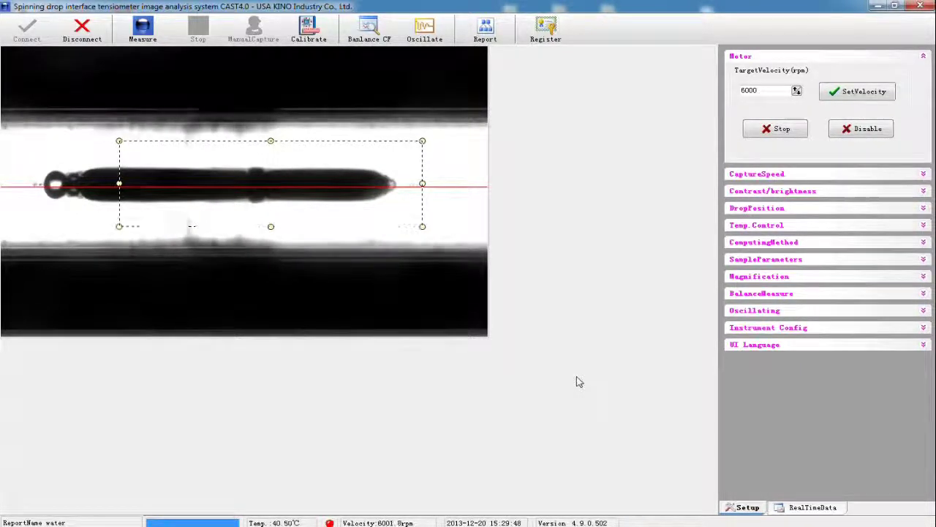
drag(422, 184, 311, 184)
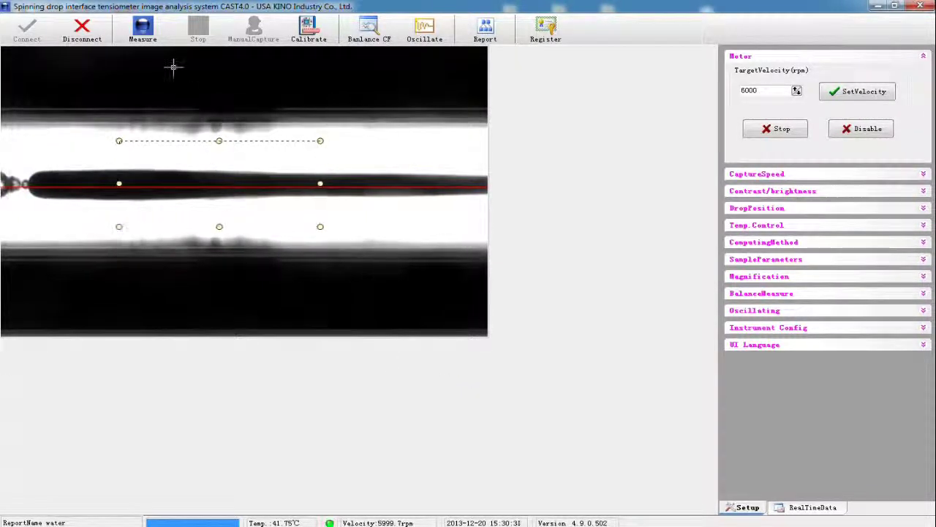
Step: Take a single measurement of the elongated drop, check its fitted edge lines, and return from the detail data
click(143, 36)
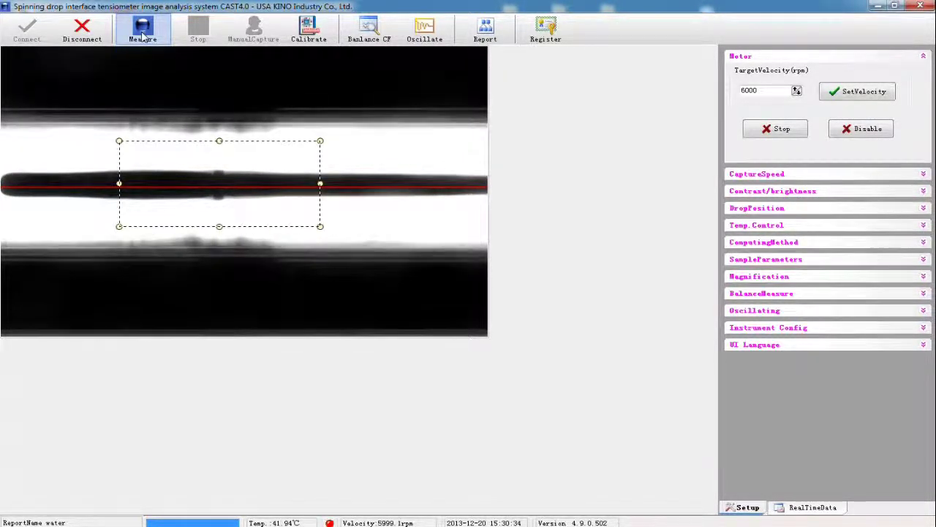
click(143, 33)
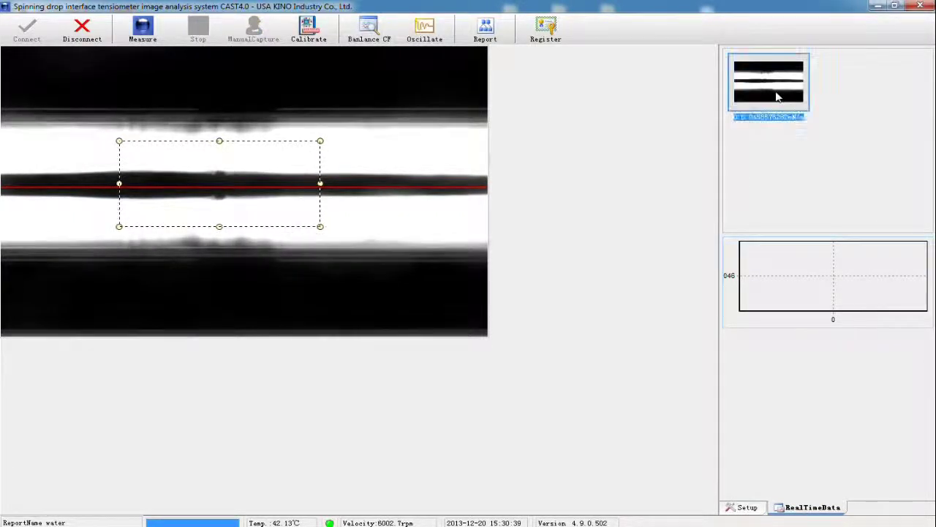
double_click(778, 97)
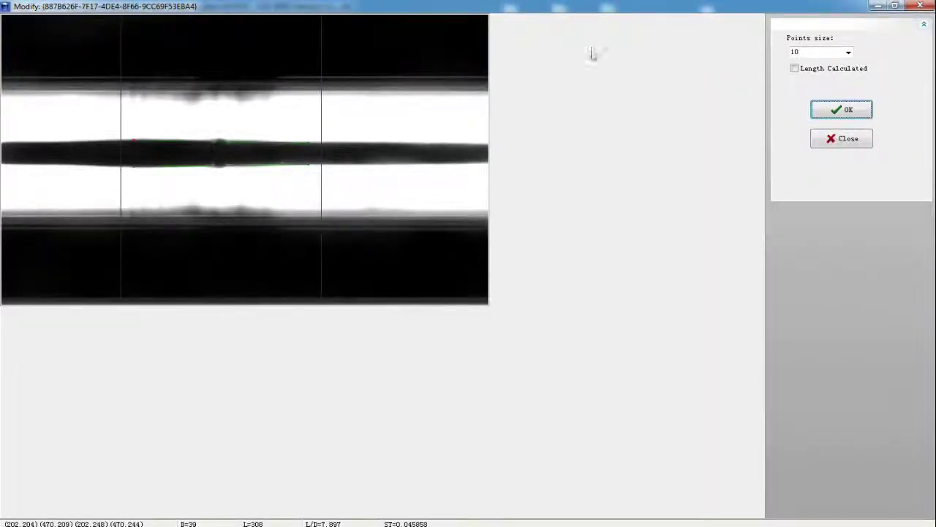
click(920, 5)
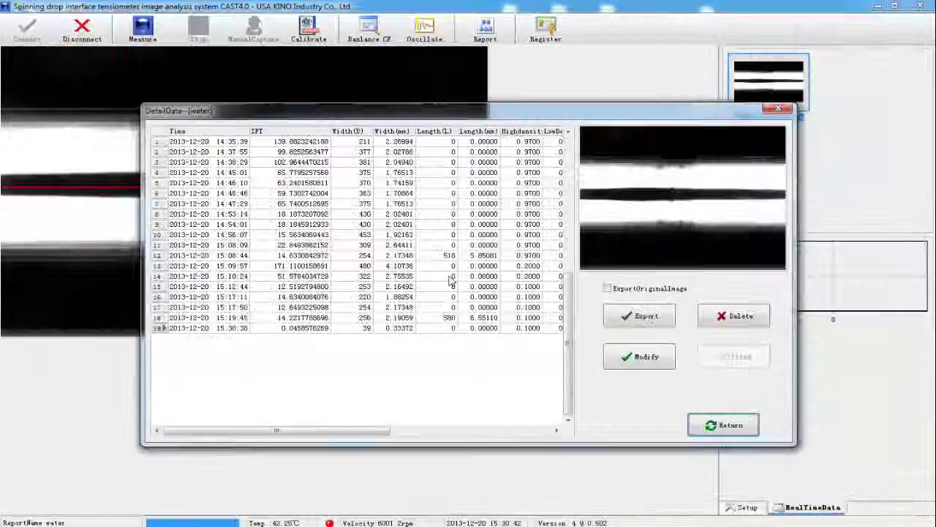
click(728, 429)
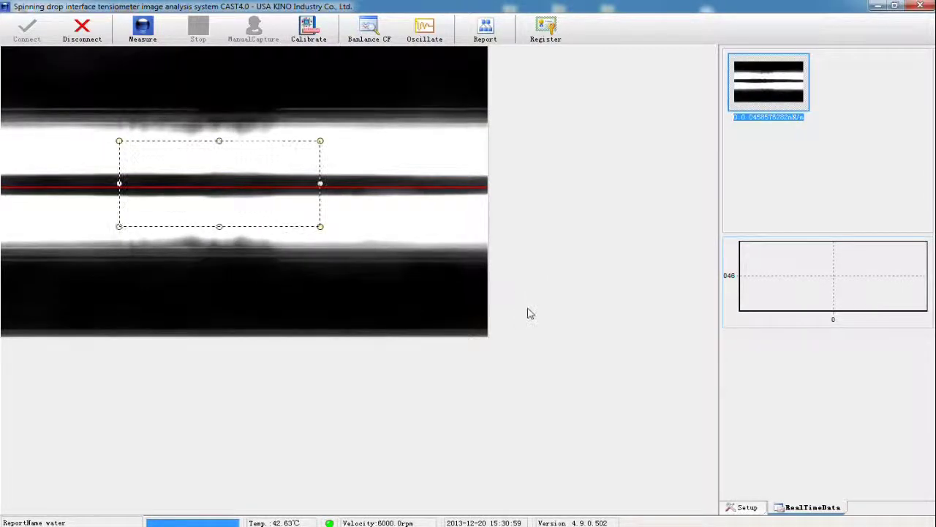
Step: Measure the further stretched drop once more, review its fitted edges, and close the detail data
click(157, 43)
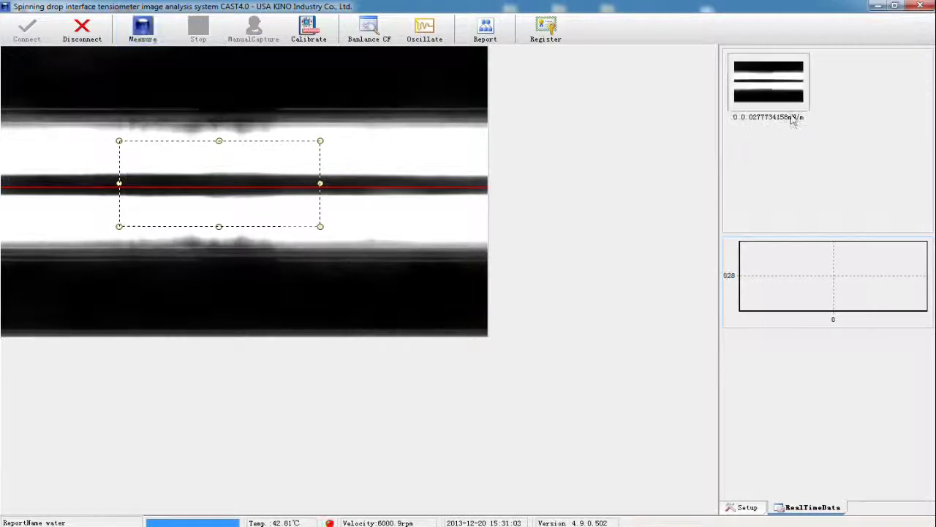
double_click(794, 101)
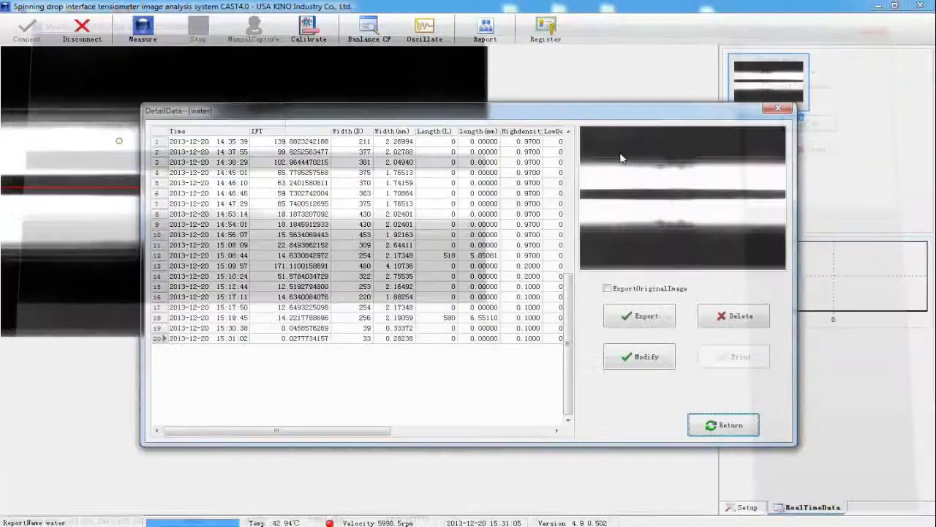
click(920, 6)
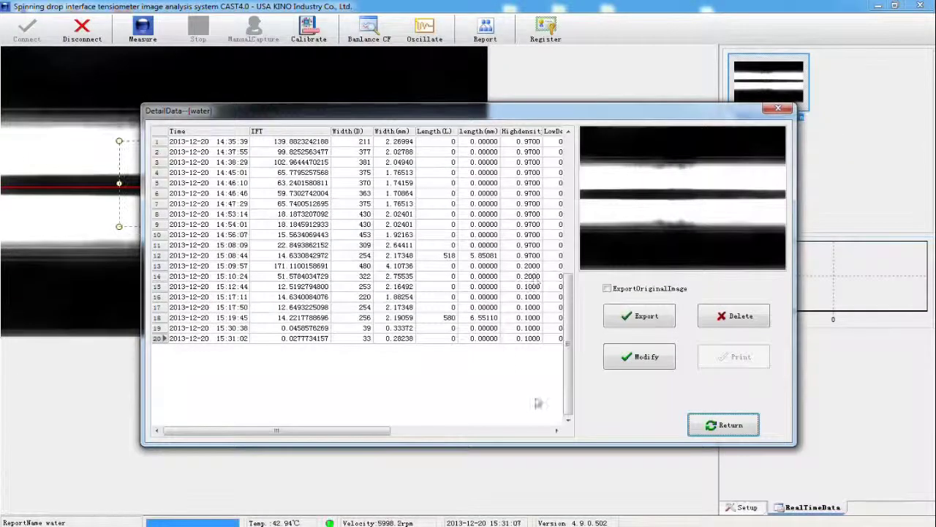
click(722, 425)
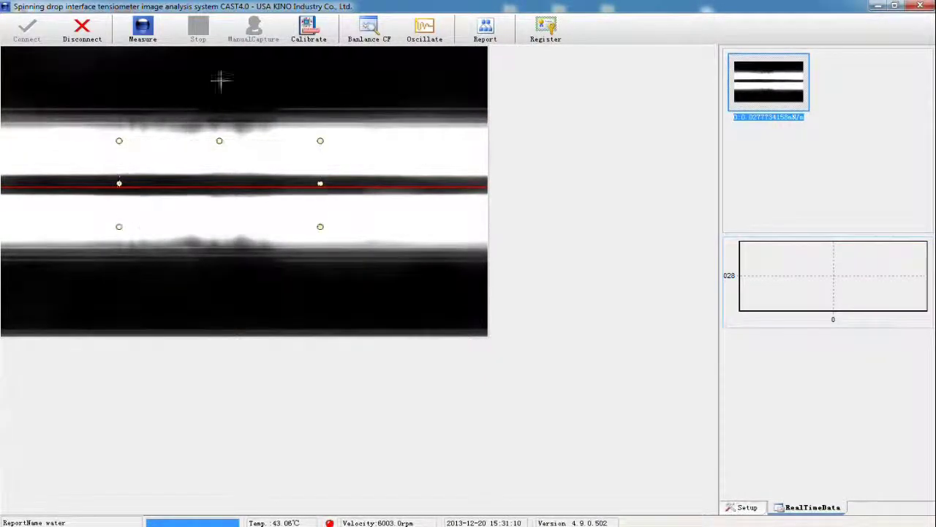
Step: Open the capture speed settings
click(747, 507)
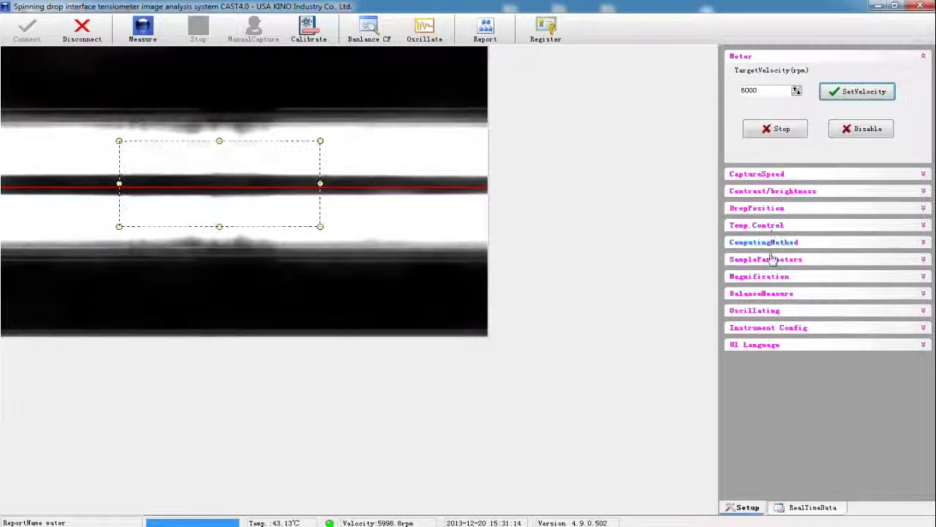
click(768, 177)
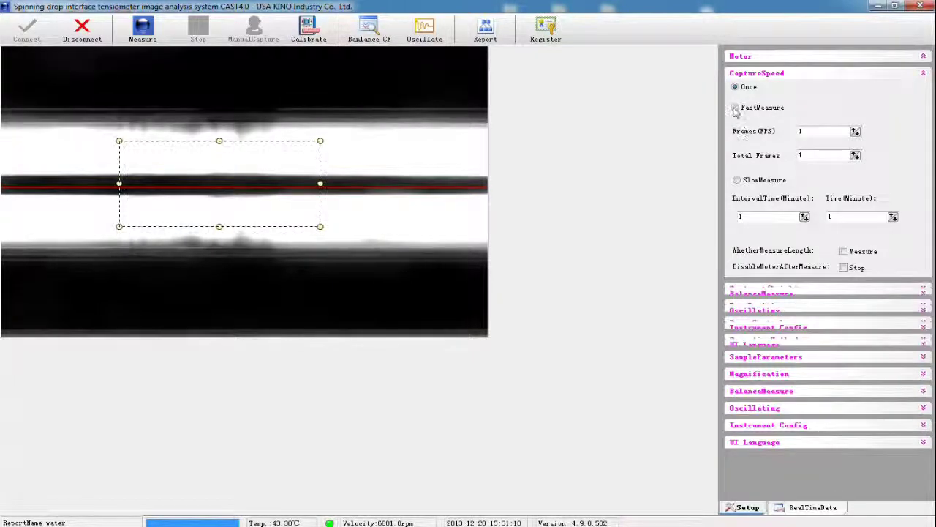
click(736, 180)
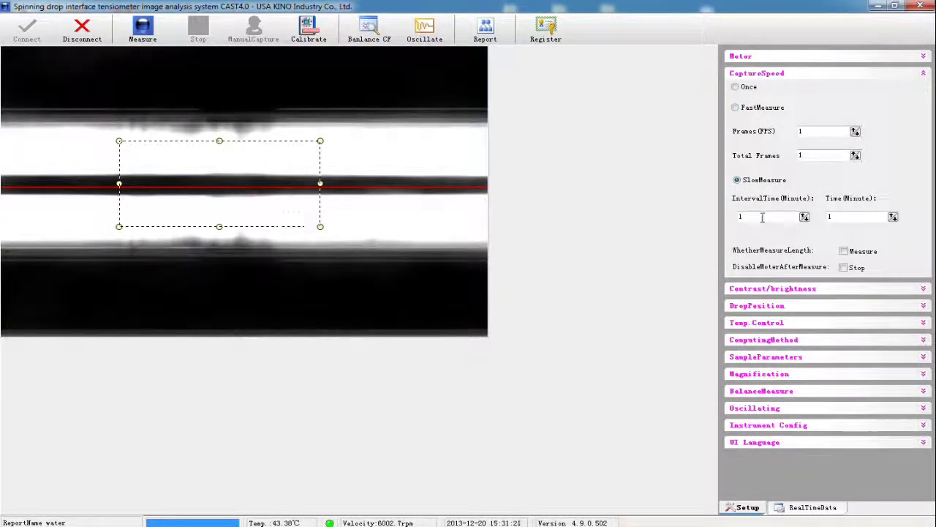
drag(765, 217, 741, 216)
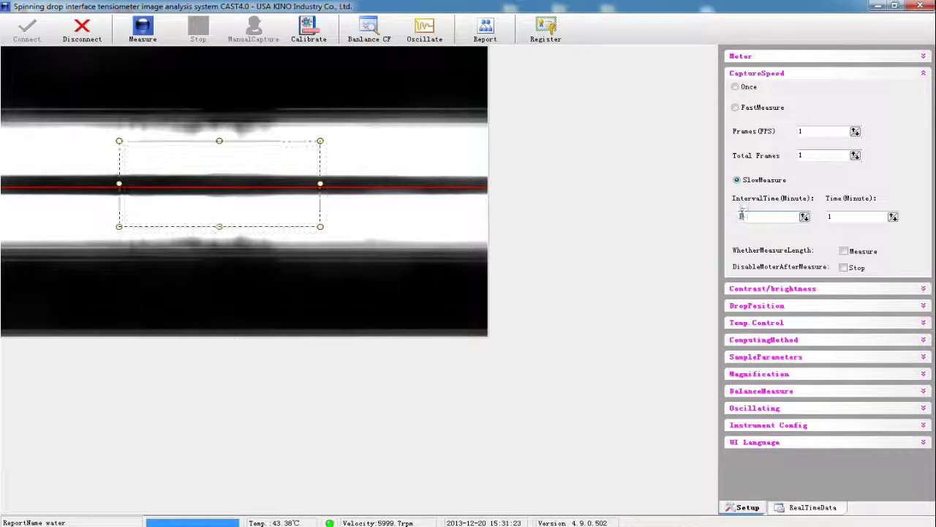
click(832, 216)
drag(833, 216, 830, 216)
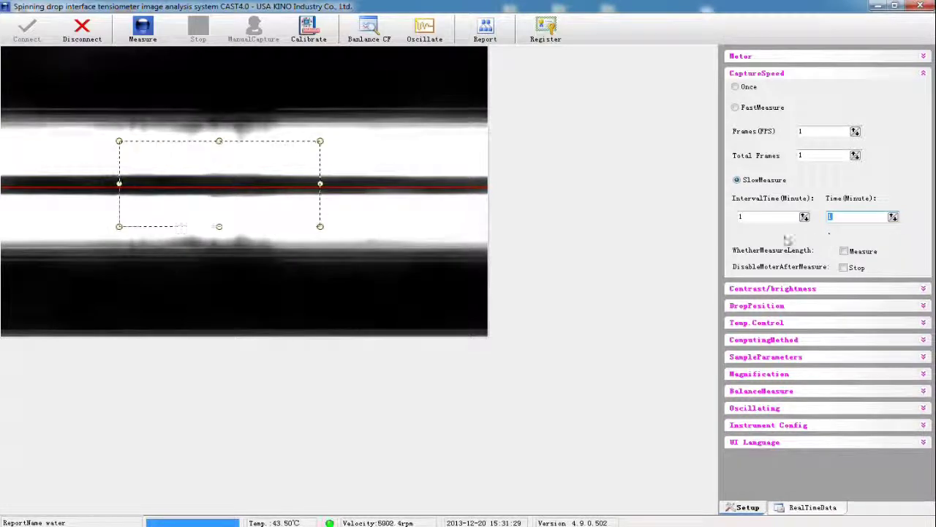
Step: Set the capture speed to FastMeasure with 20 total frames and start the measurement
click(737, 108)
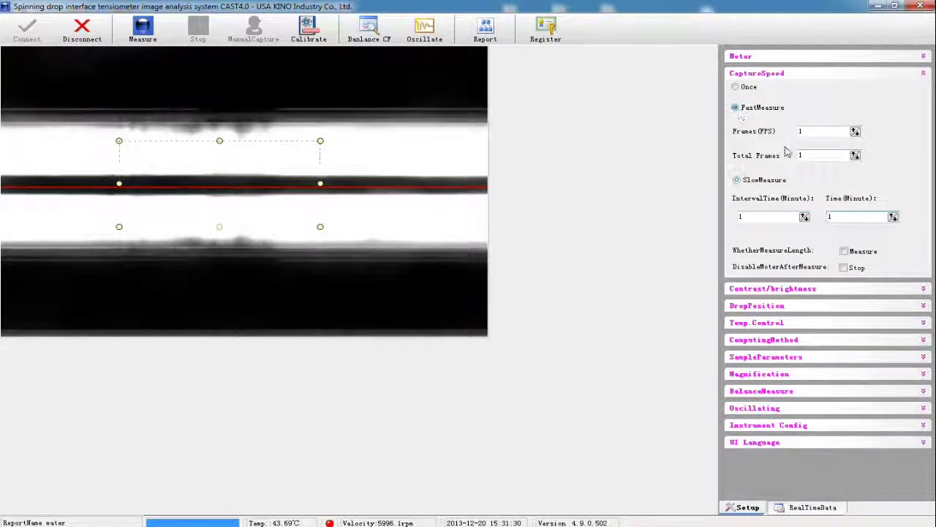
click(800, 155)
text(20)
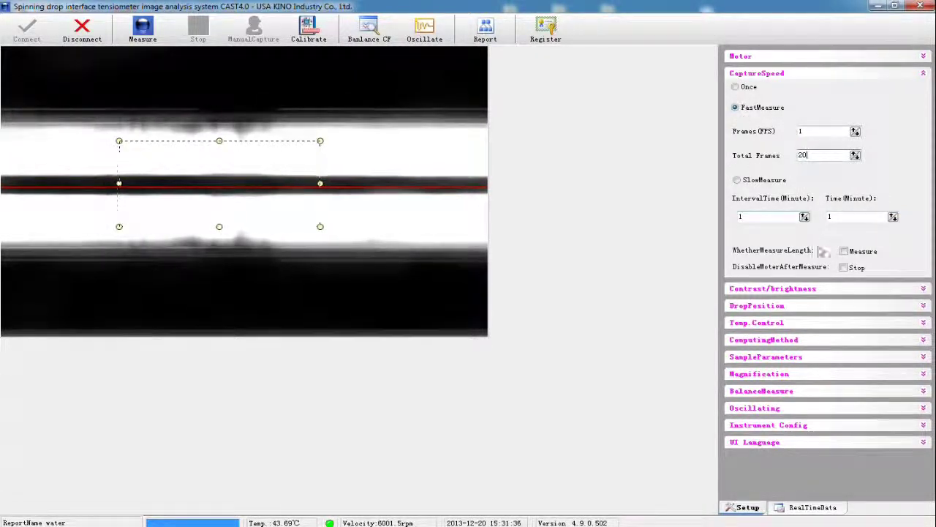
click(745, 74)
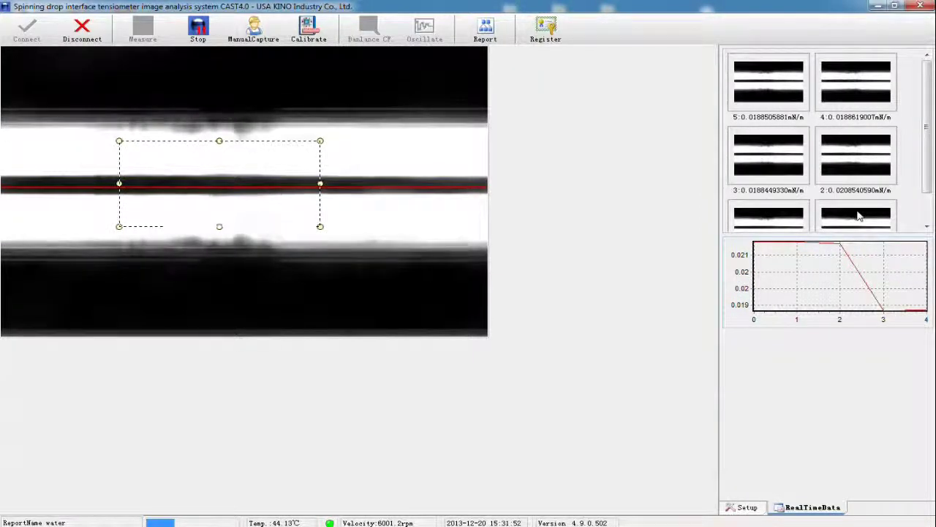
Step: Browse the captured frames and their tension values while the fast measurement runs
click(929, 192)
scroll(929, 192, up, 1)
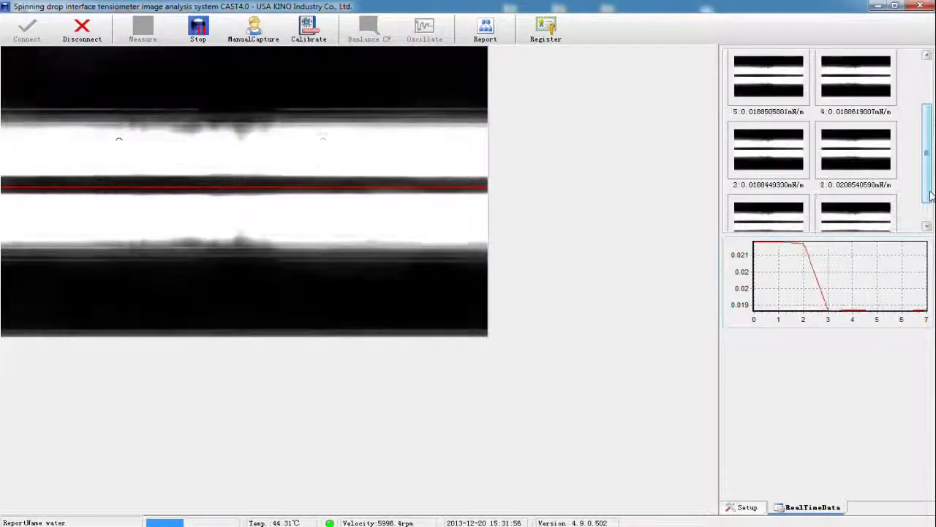